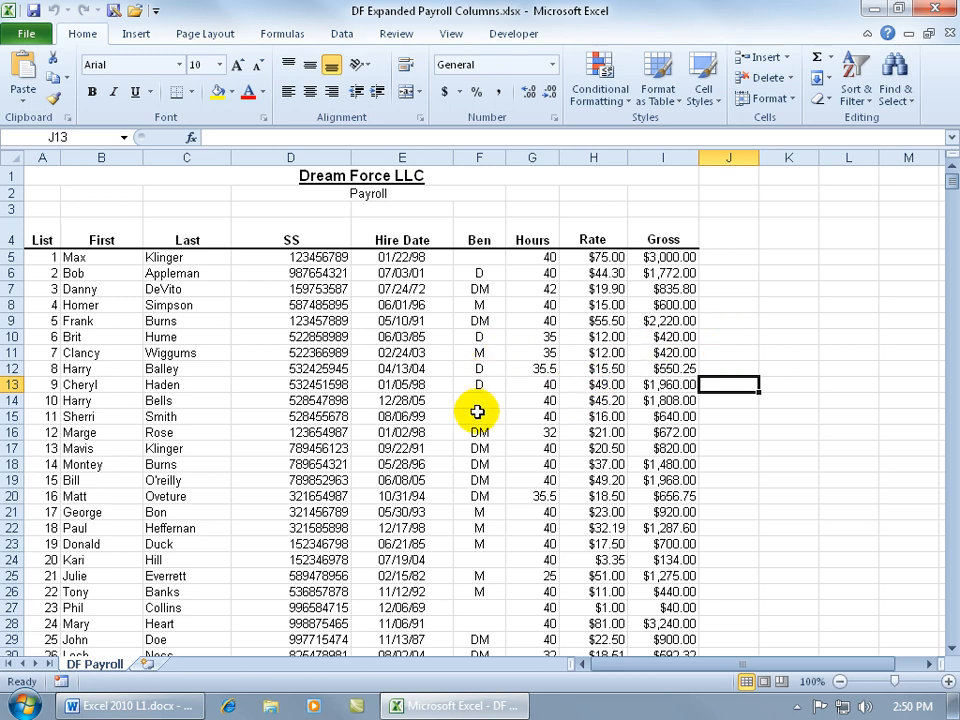
Freeze the panes at cell A5 so the heading rows above the payroll list stay in place.
click(952, 647)
click(952, 647)
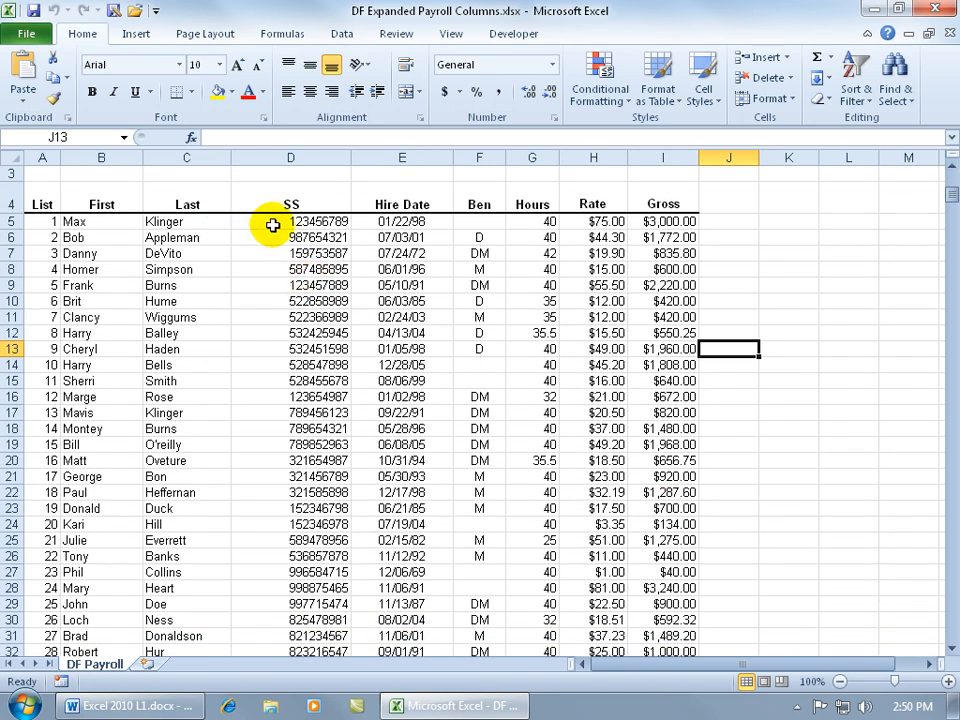
click(952, 647)
click(952, 647)
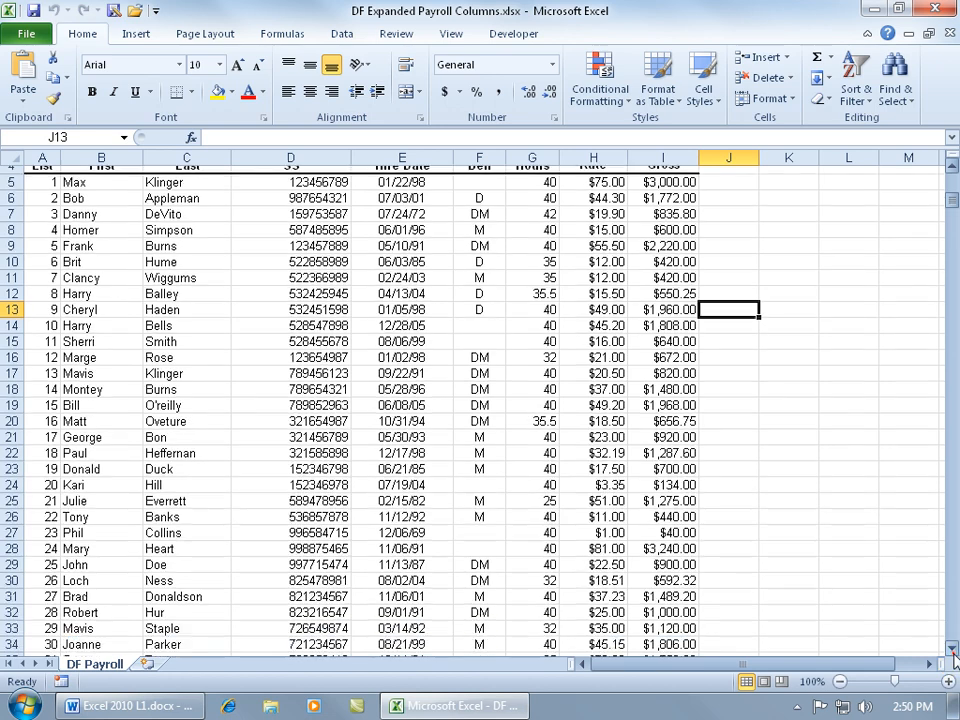
click(952, 647)
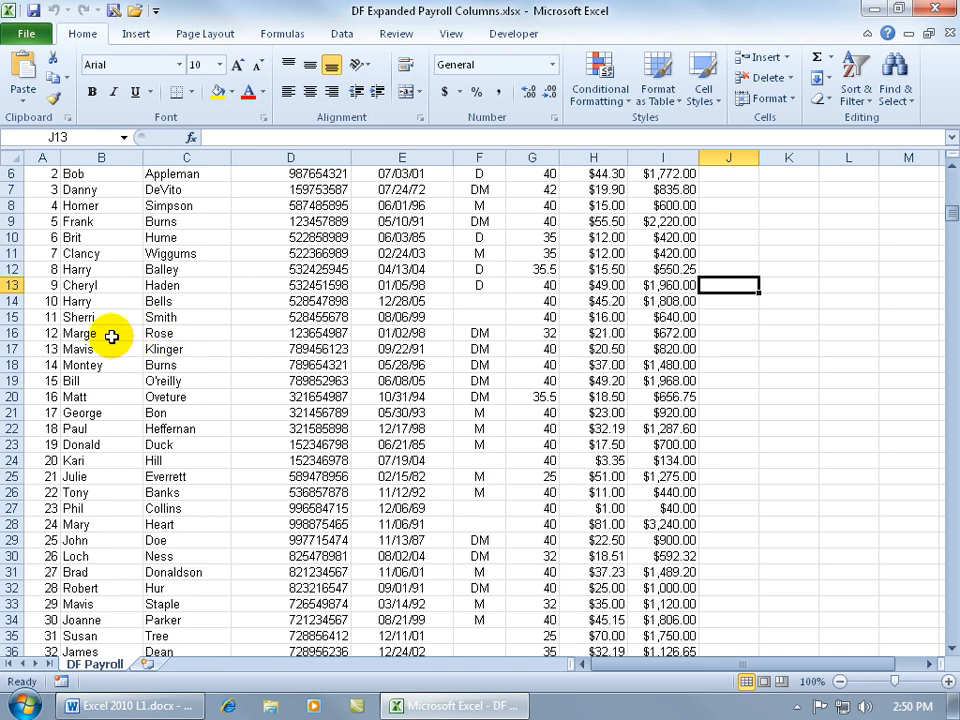
drag(945, 210, 951, 201)
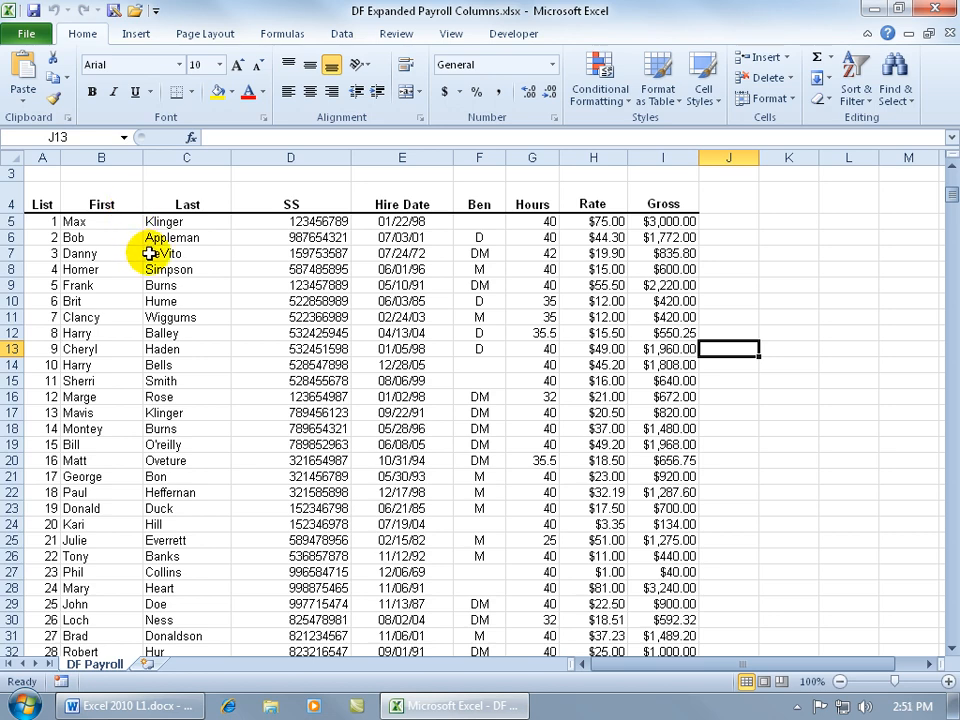
click(242, 222)
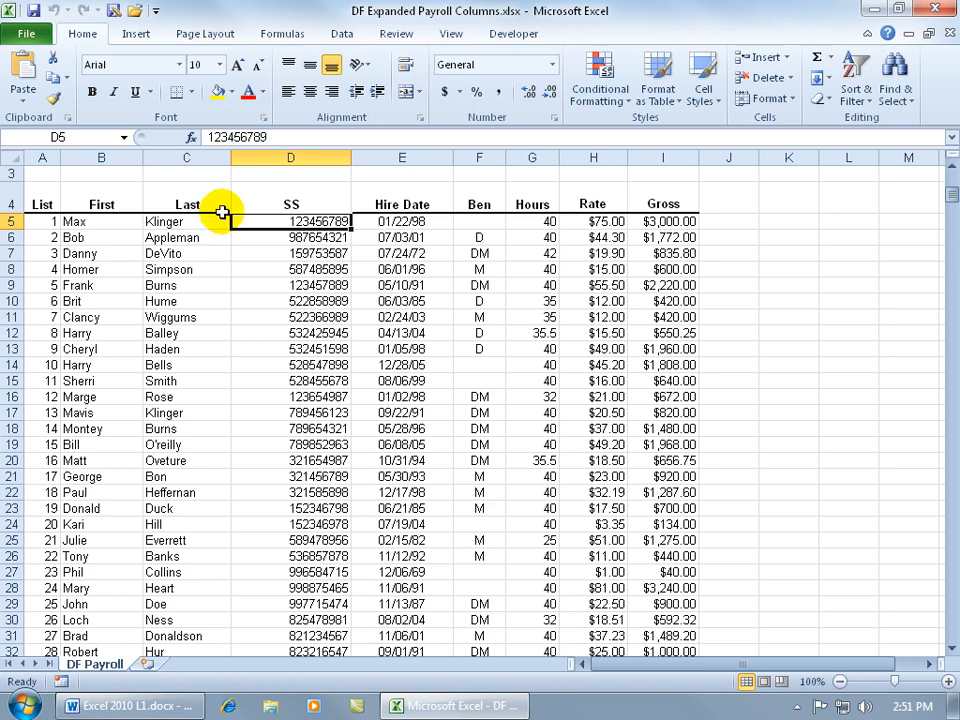
click(45, 221)
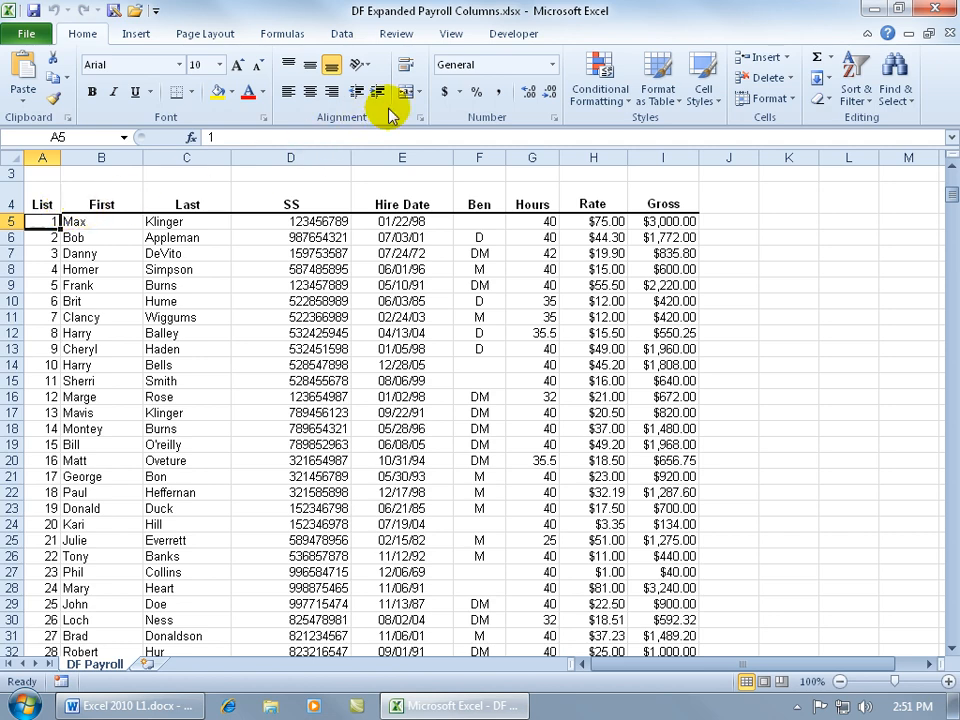
click(448, 33)
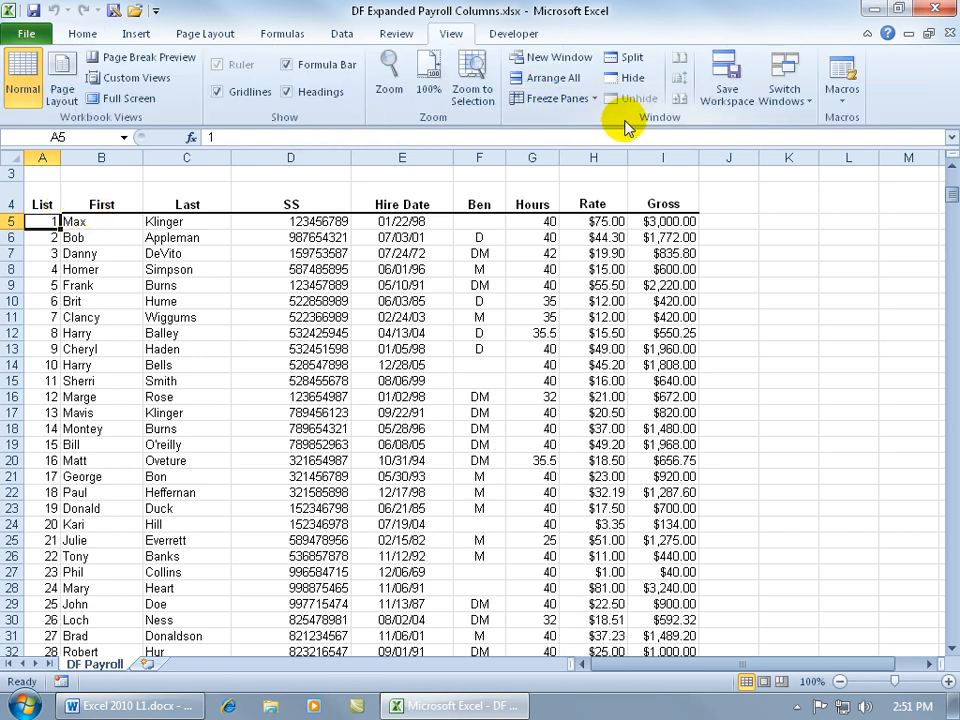
click(578, 98)
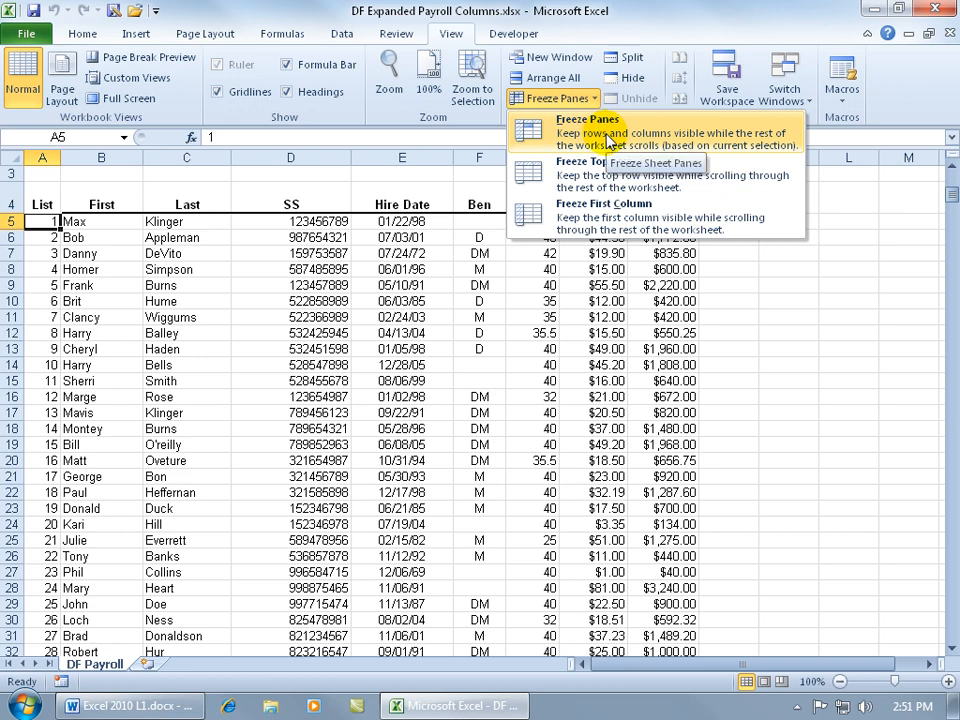
click(607, 140)
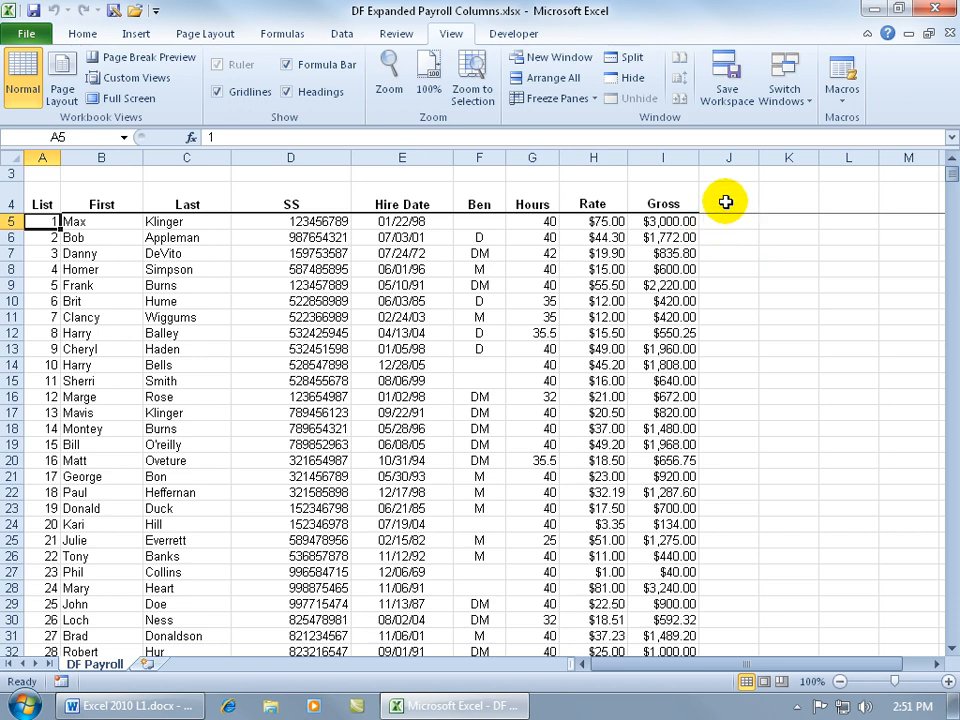
Unfreeze the panes locked above row 5.
click(950, 647)
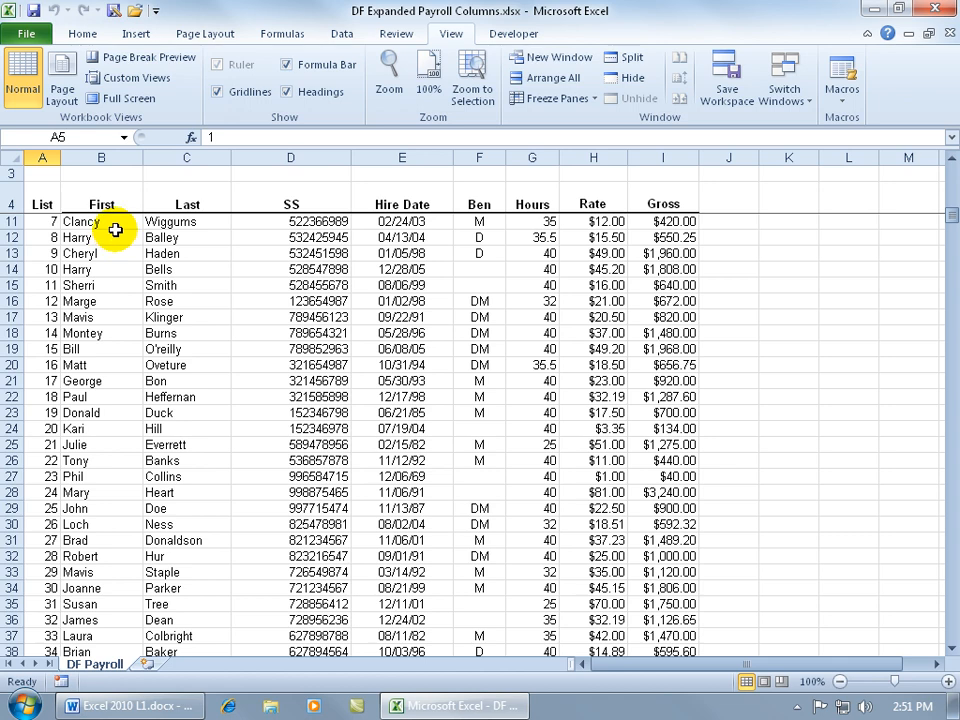
click(951, 651)
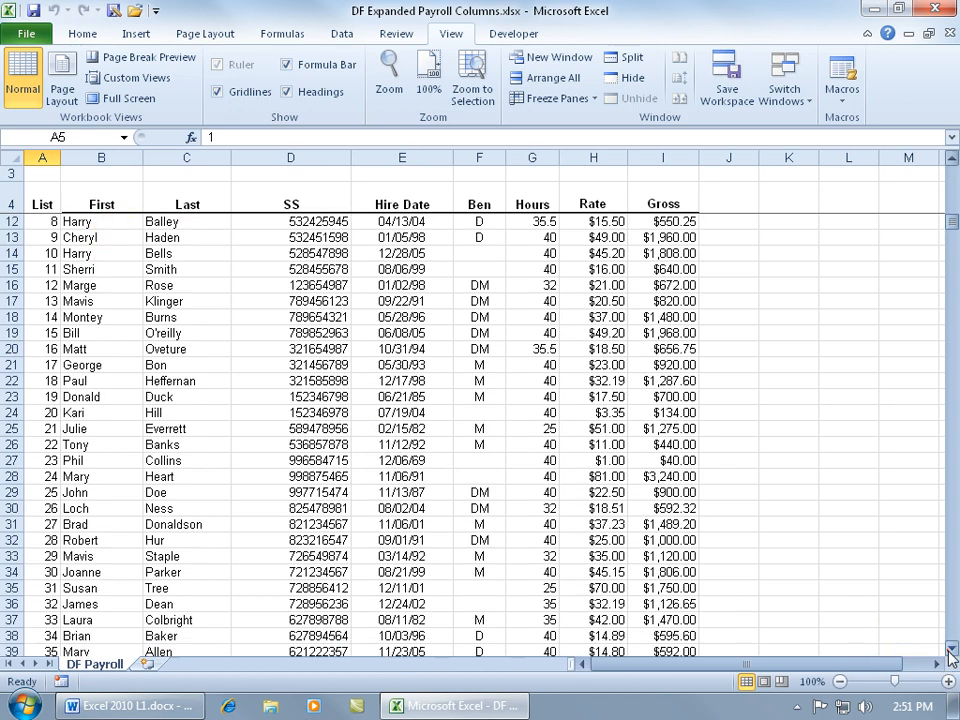
click(951, 651)
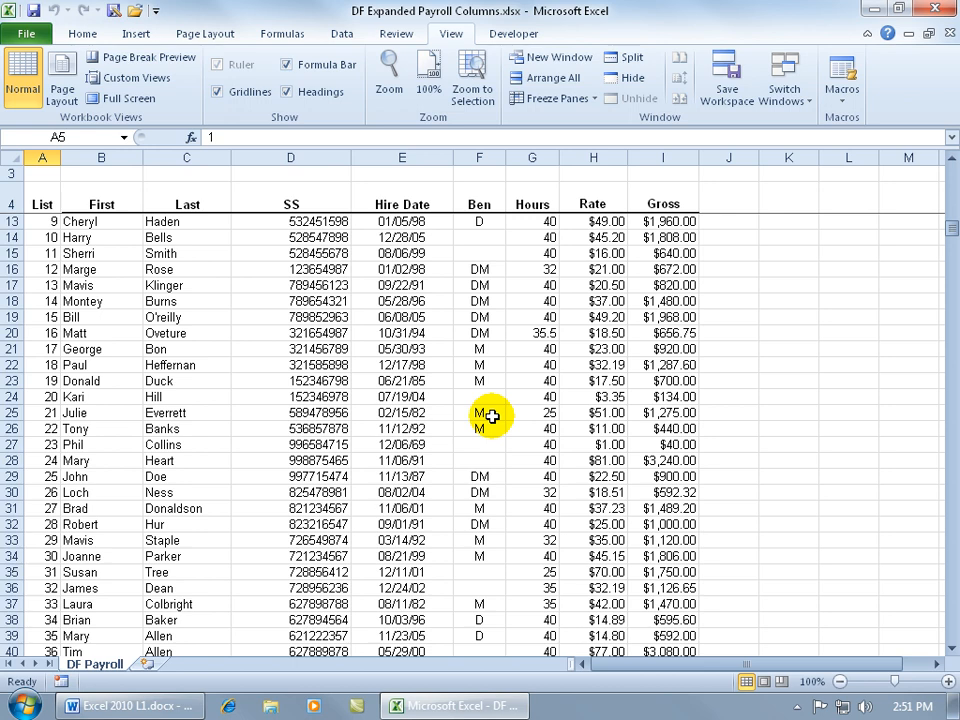
click(585, 97)
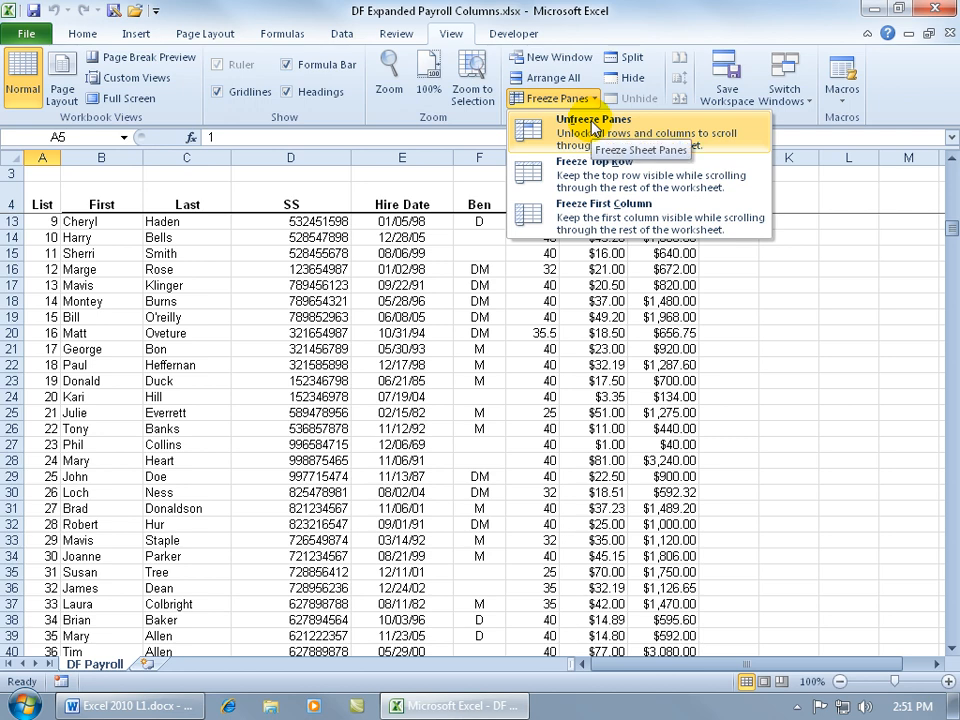
click(588, 135)
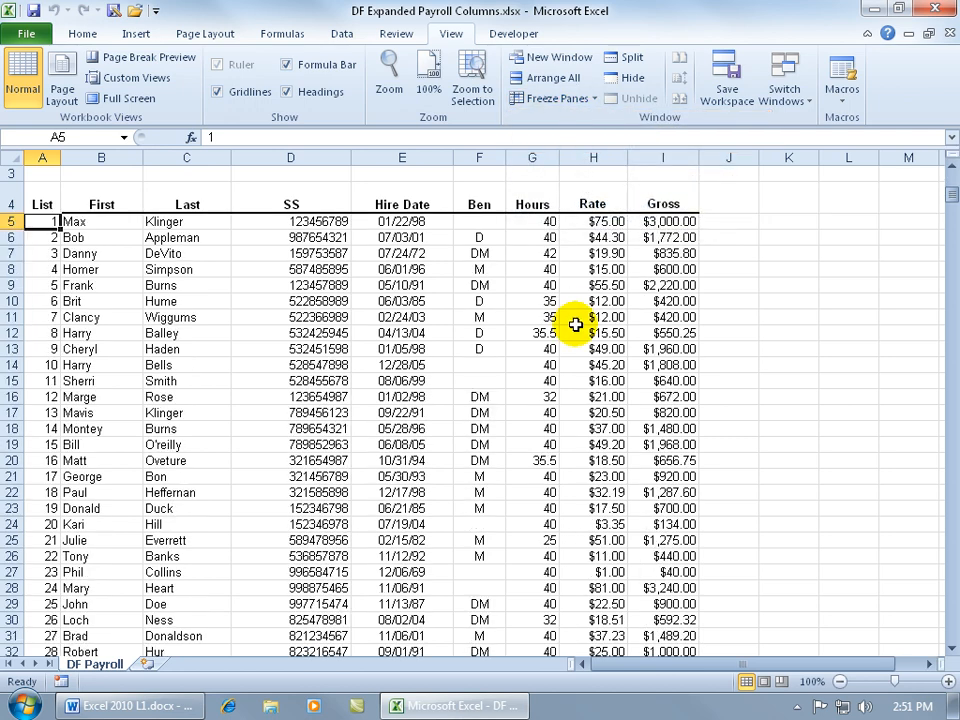
Unmerge the merged Dream Force LLC title and the Payroll subtitle cells in rows 1 and 2.
drag(951, 196, 953, 170)
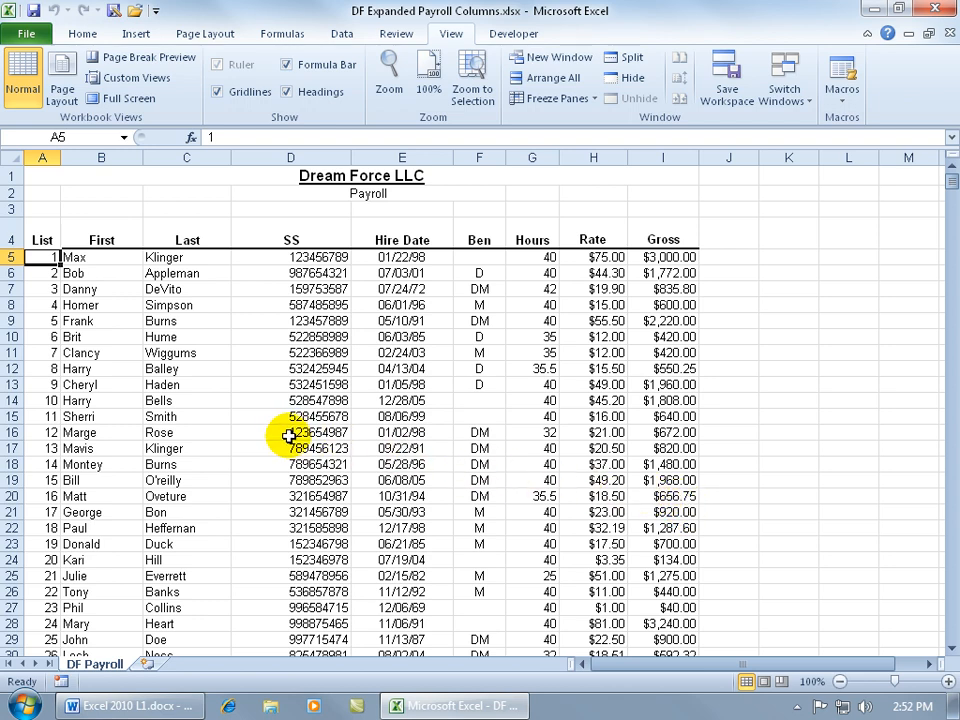
click(250, 176)
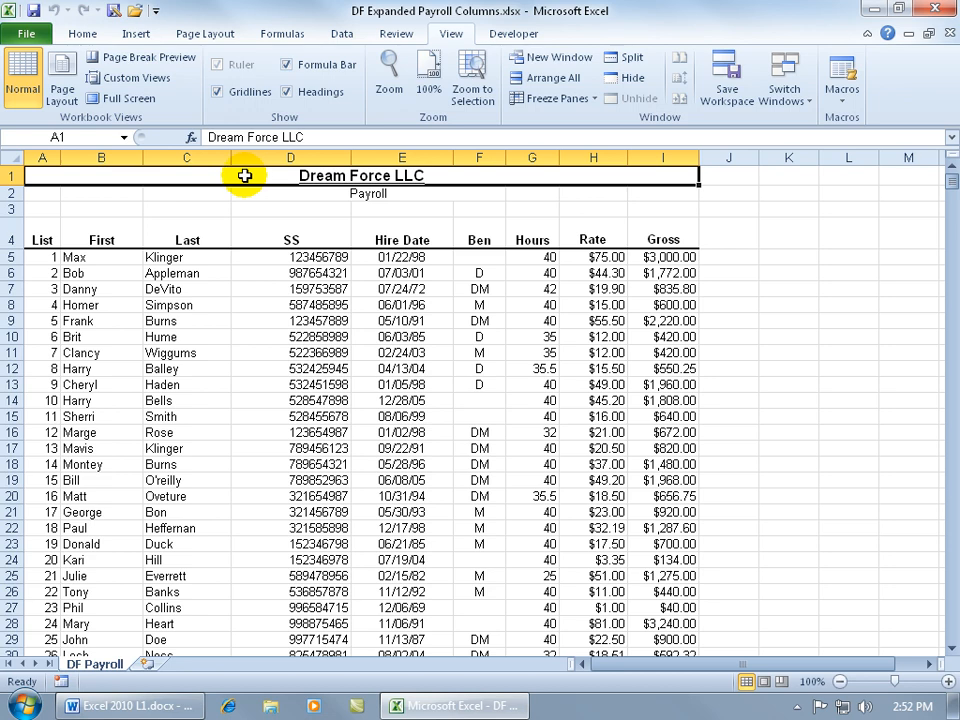
click(82, 33)
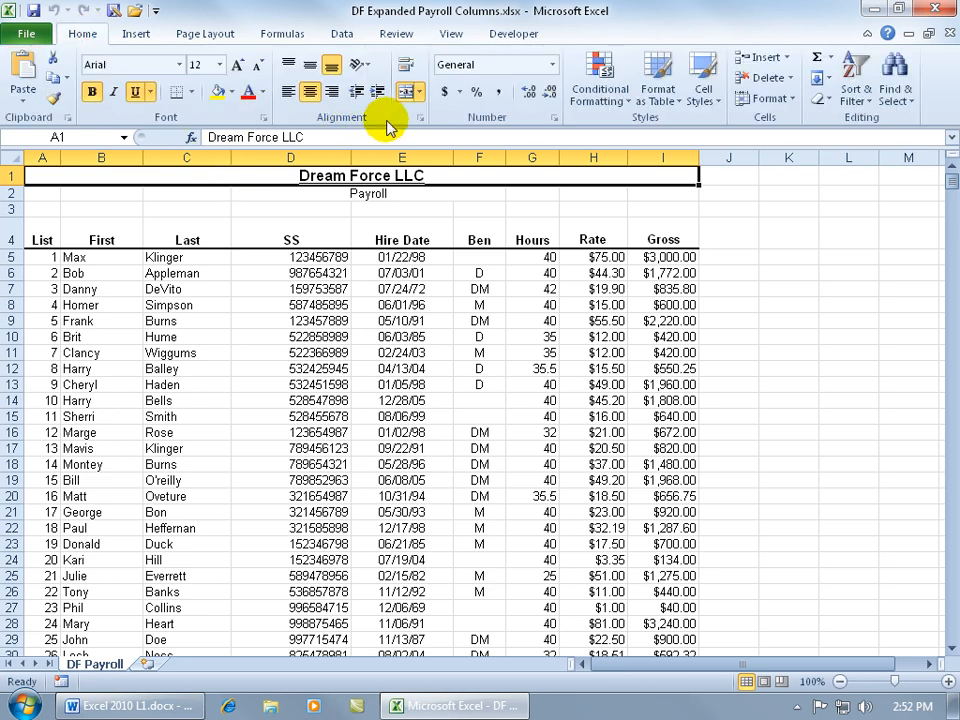
click(407, 92)
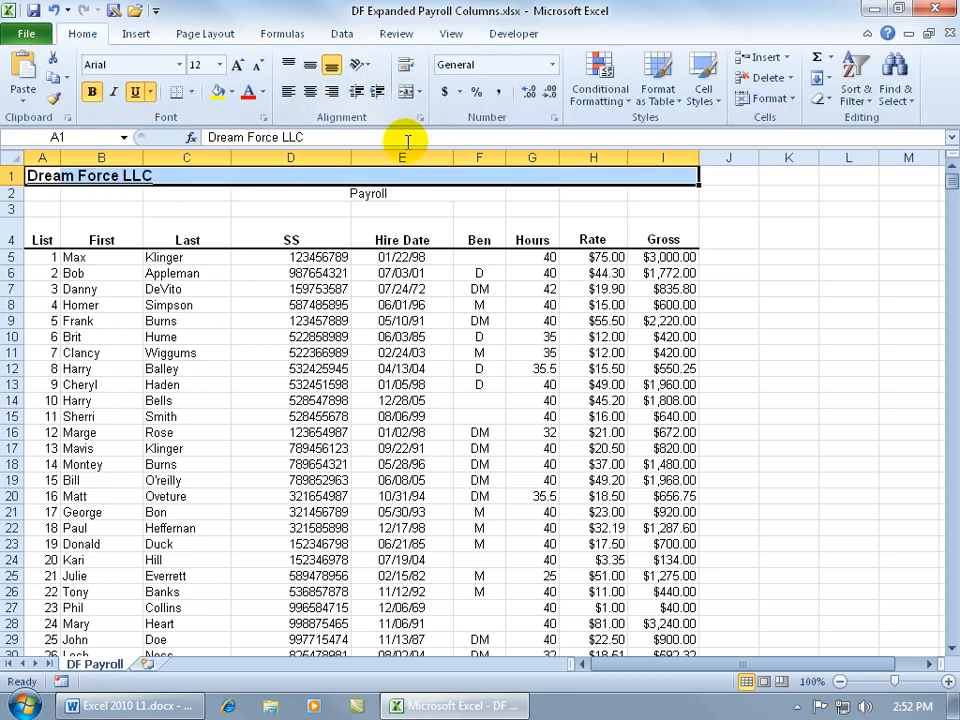
click(347, 192)
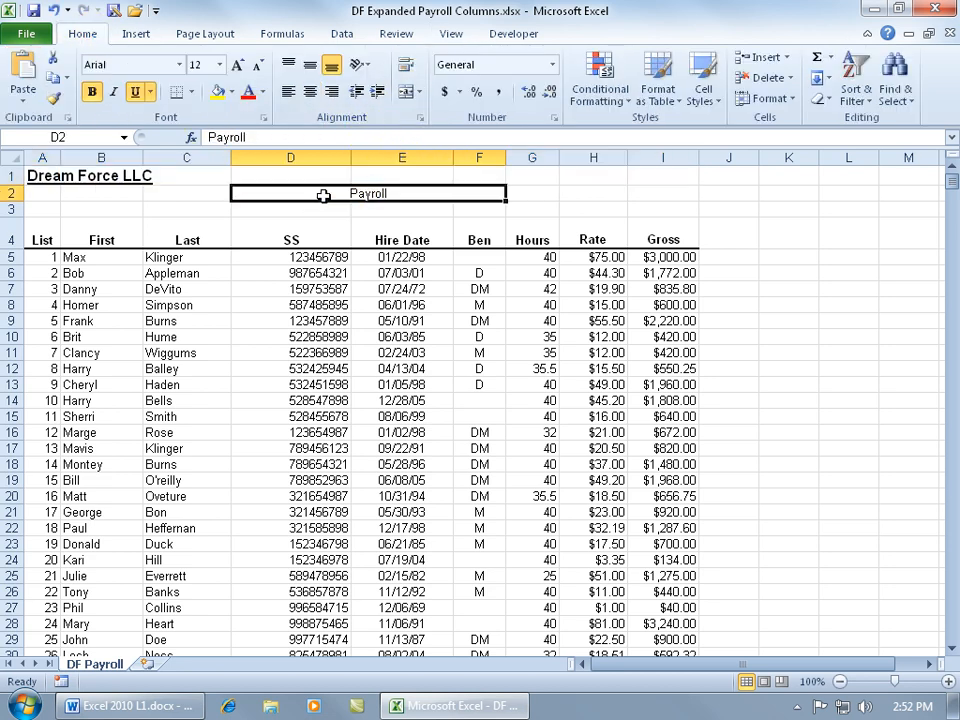
click(407, 92)
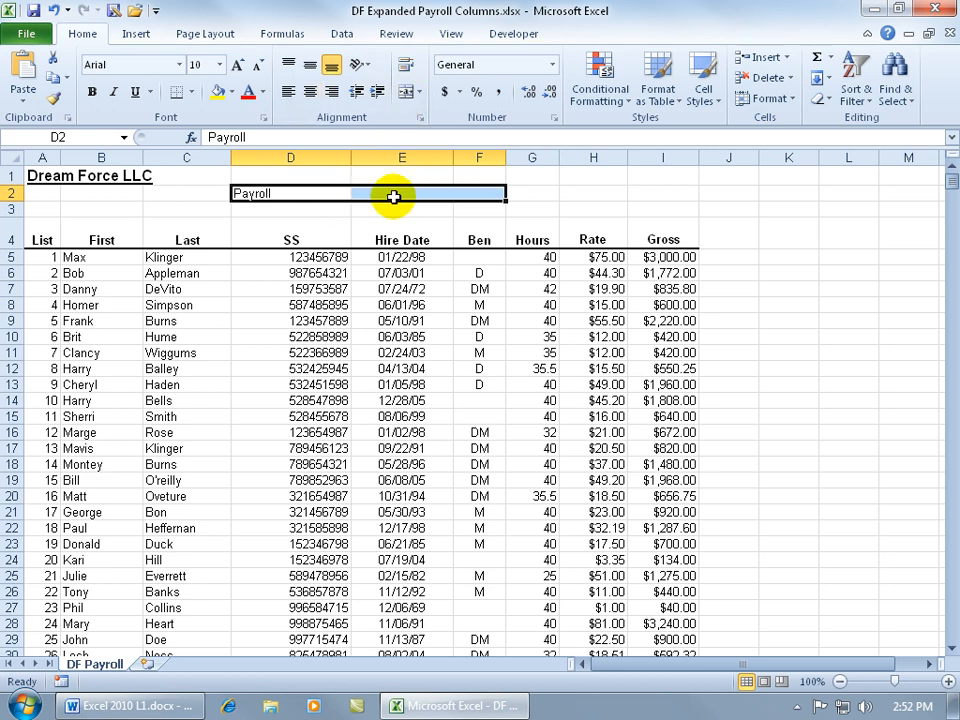
Freeze the panes at cell D1 so columns A through C stay in place.
click(180, 177)
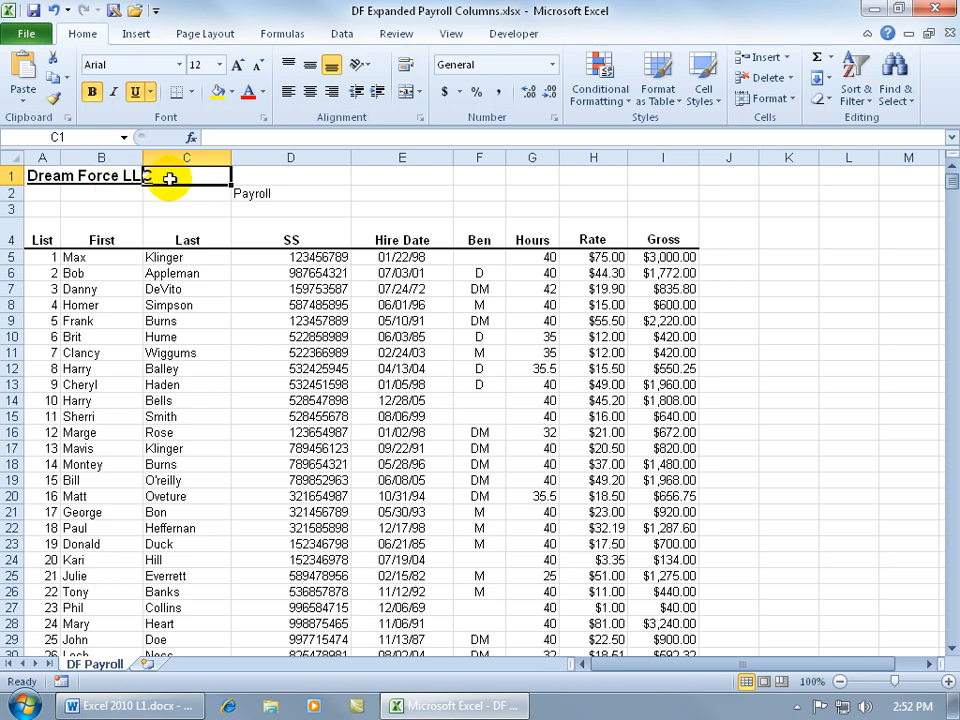
click(246, 177)
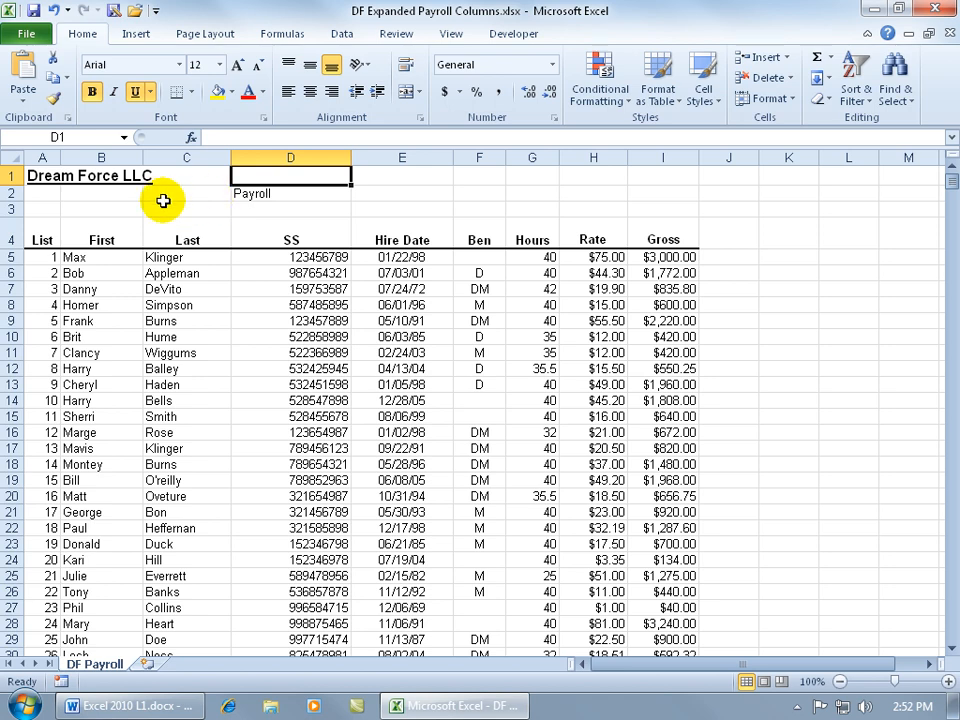
click(446, 34)
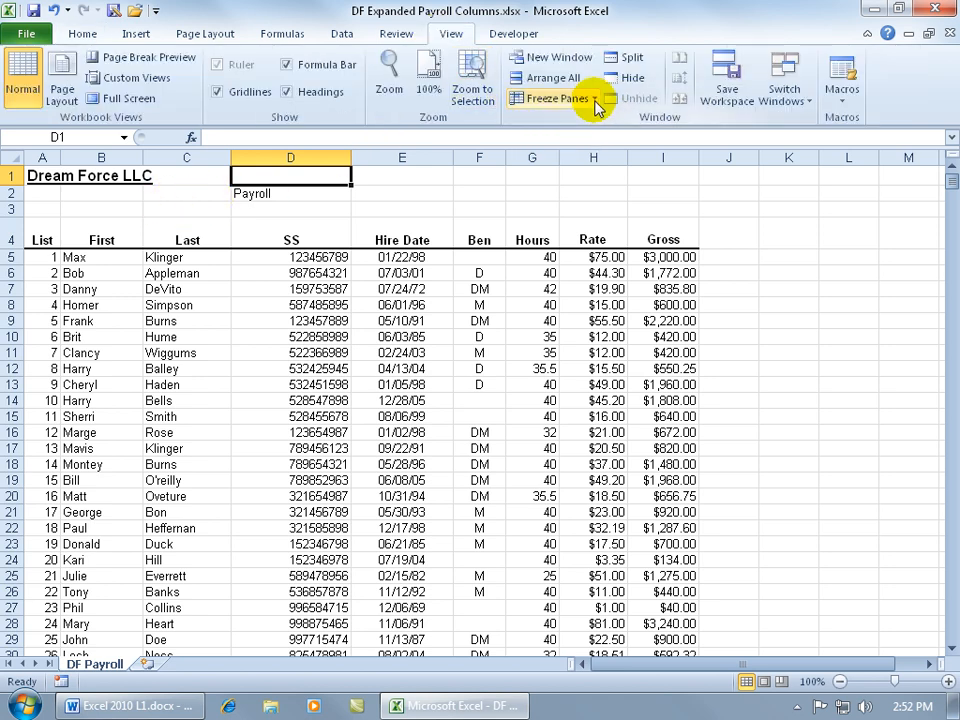
click(575, 99)
click(597, 135)
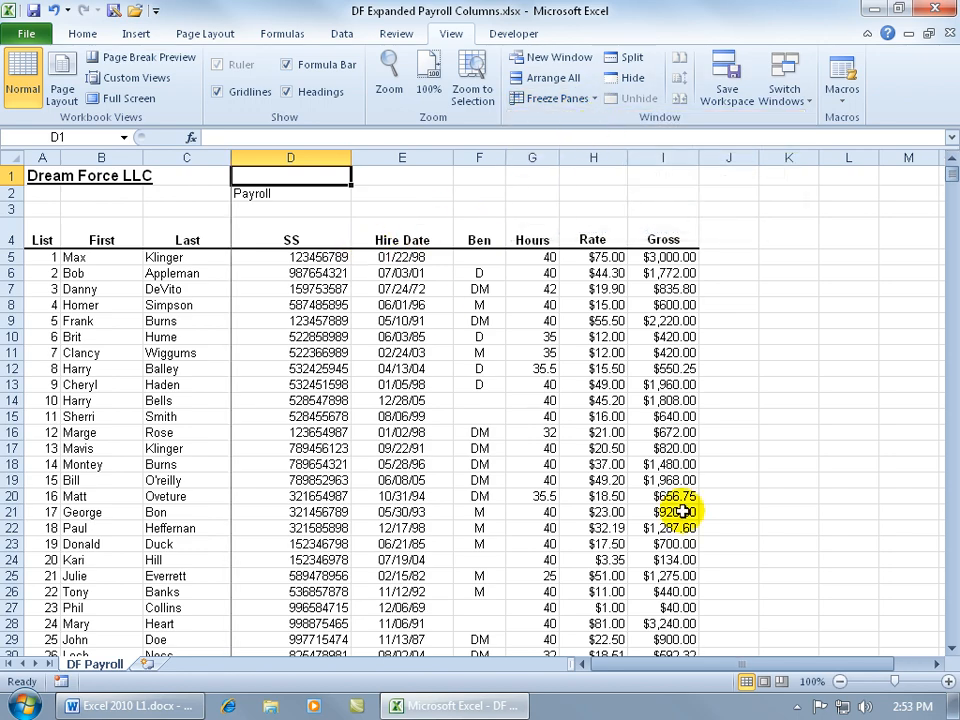
Unfreeze the column panes locked at cell D1.
click(936, 665)
click(937, 665)
click(937, 665)
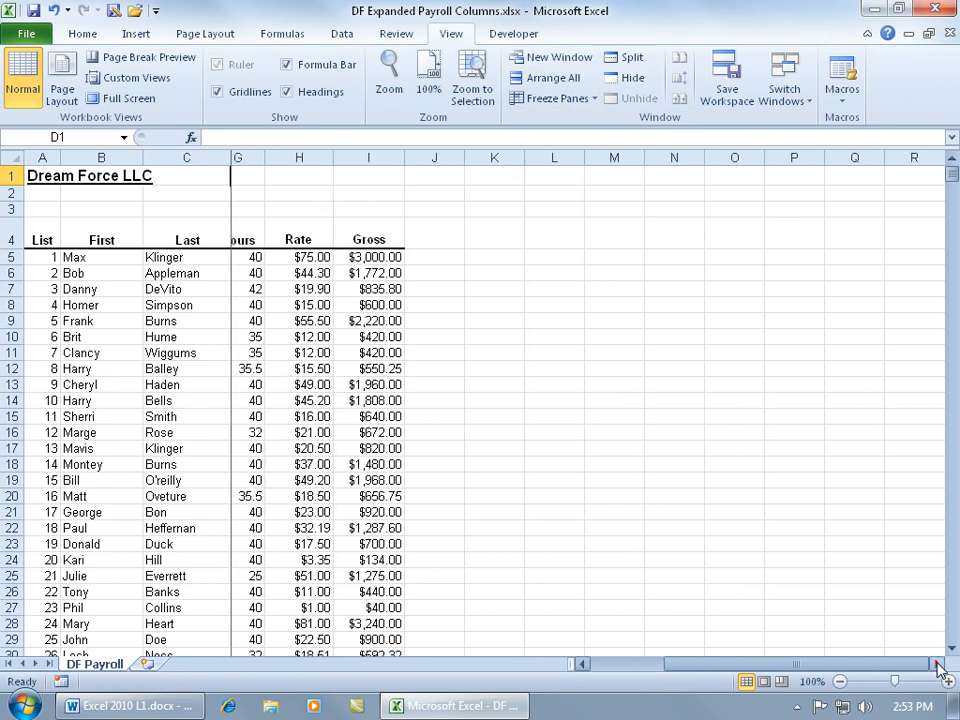
click(937, 665)
click(937, 665)
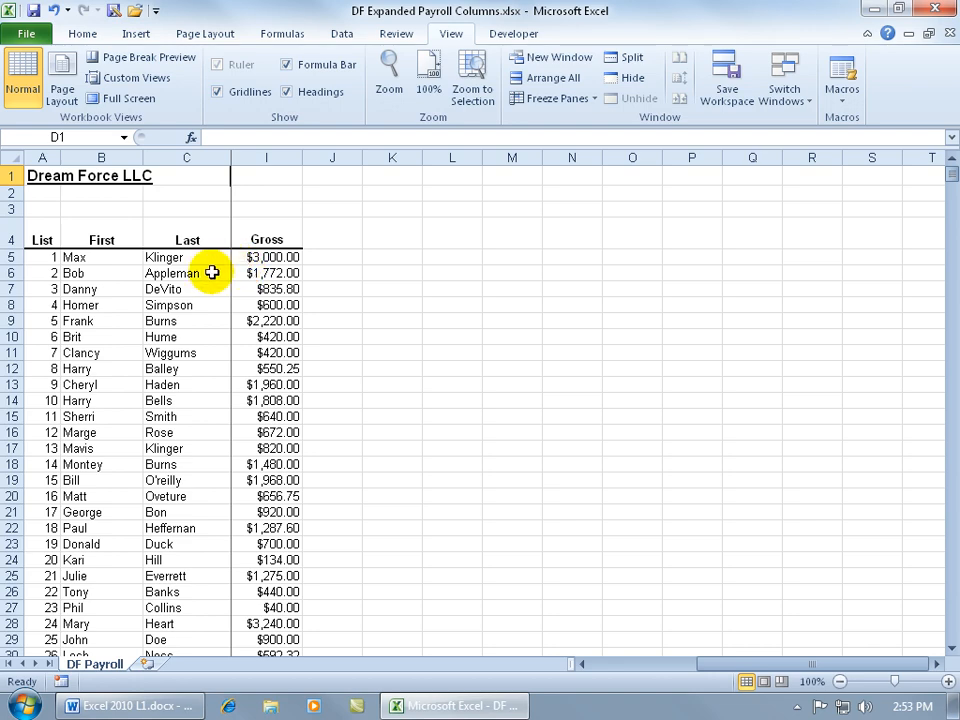
click(584, 665)
click(584, 665)
click(584, 665)
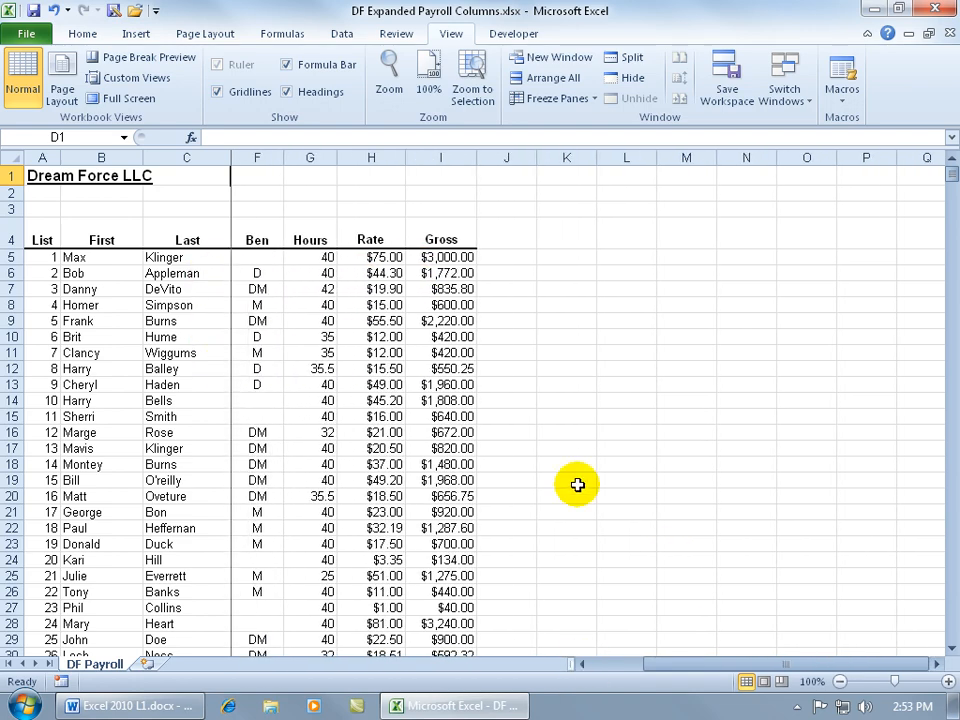
click(592, 100)
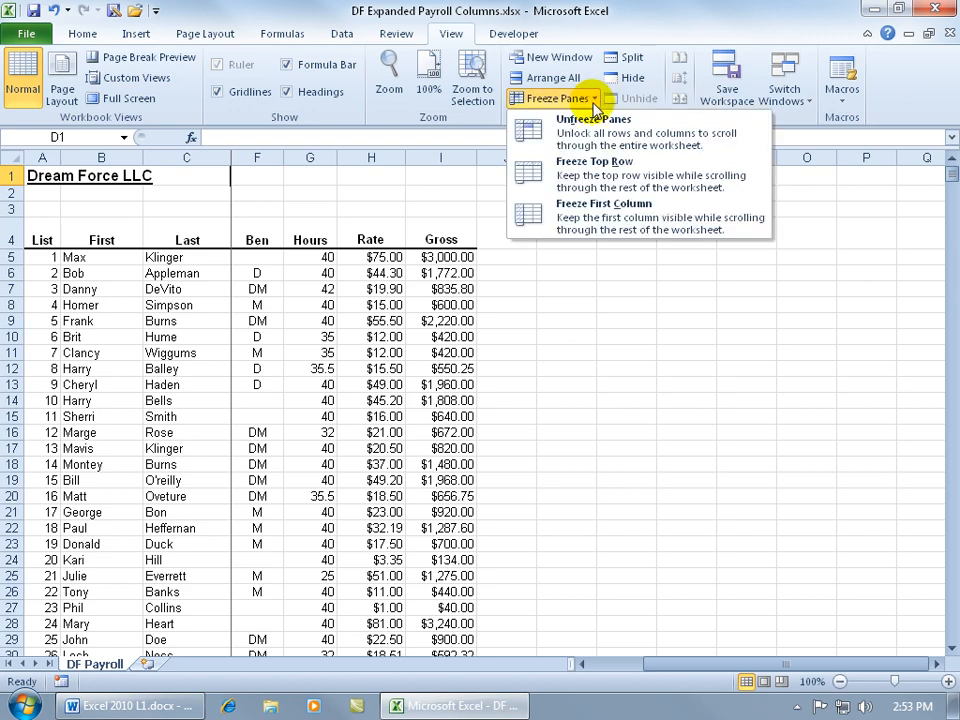
click(540, 125)
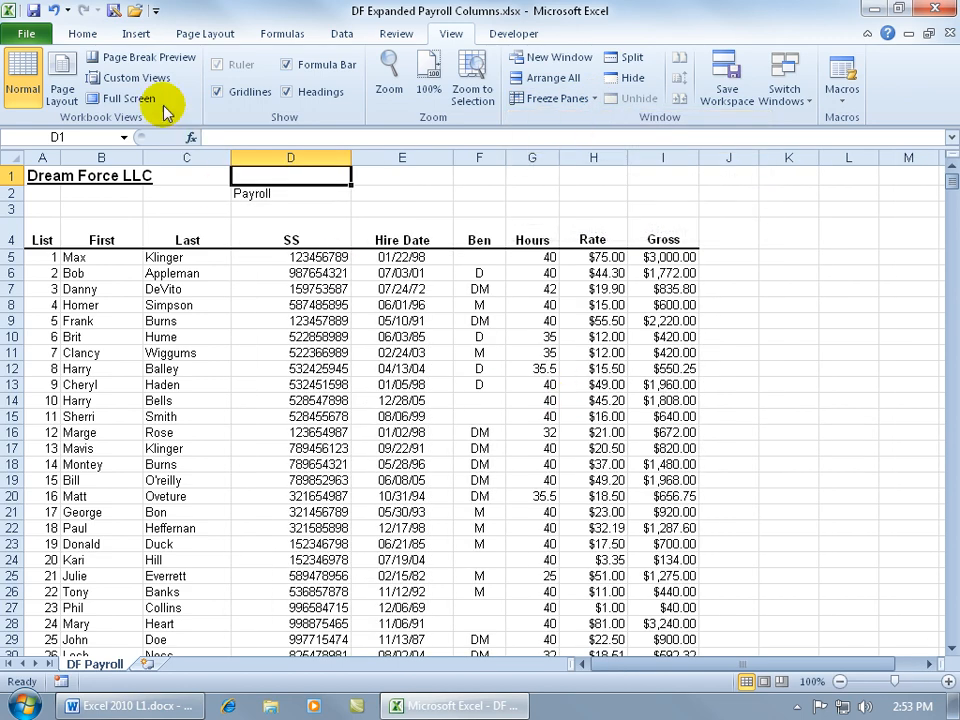
Undo the two unmerge actions on the title cells.
click(54, 11)
click(54, 11)
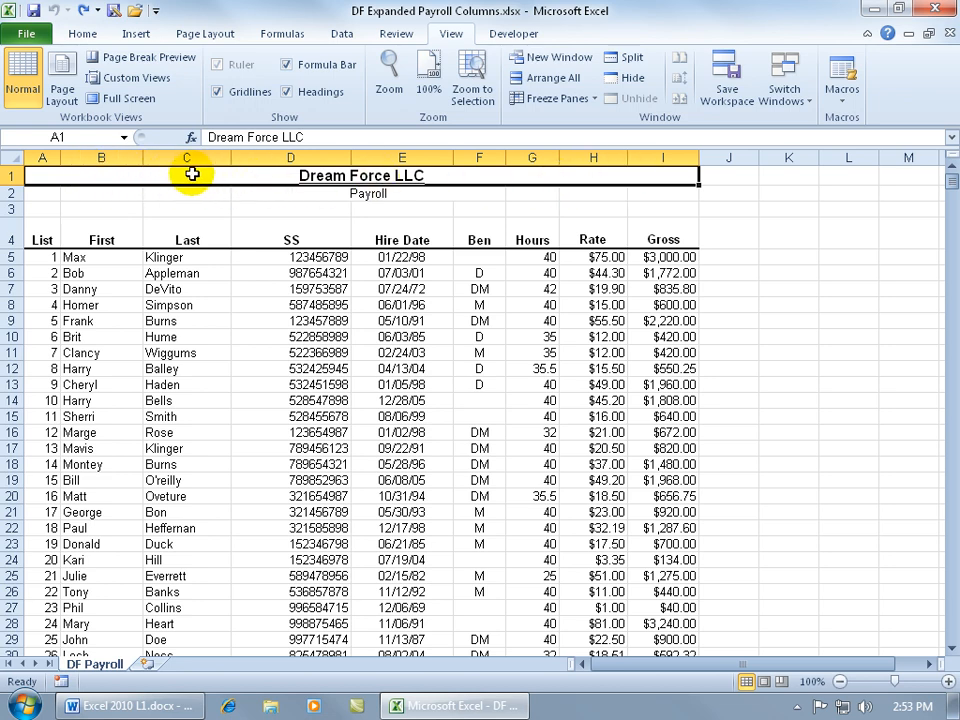
Apply Freeze Panes with cell A1 selected, then unfreeze the panes.
click(562, 99)
click(568, 133)
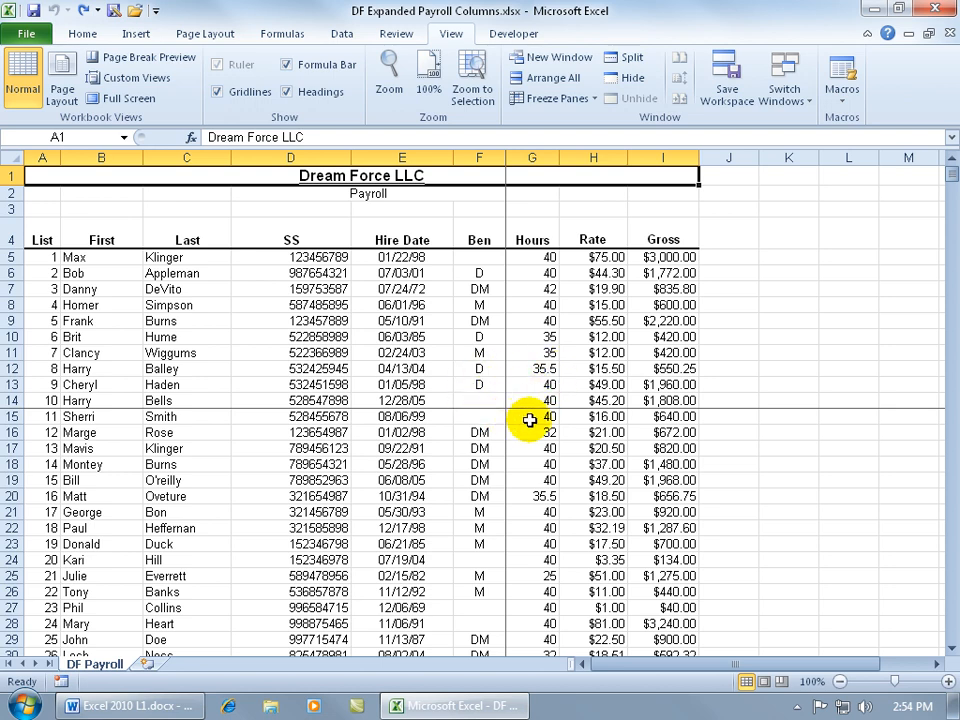
click(578, 98)
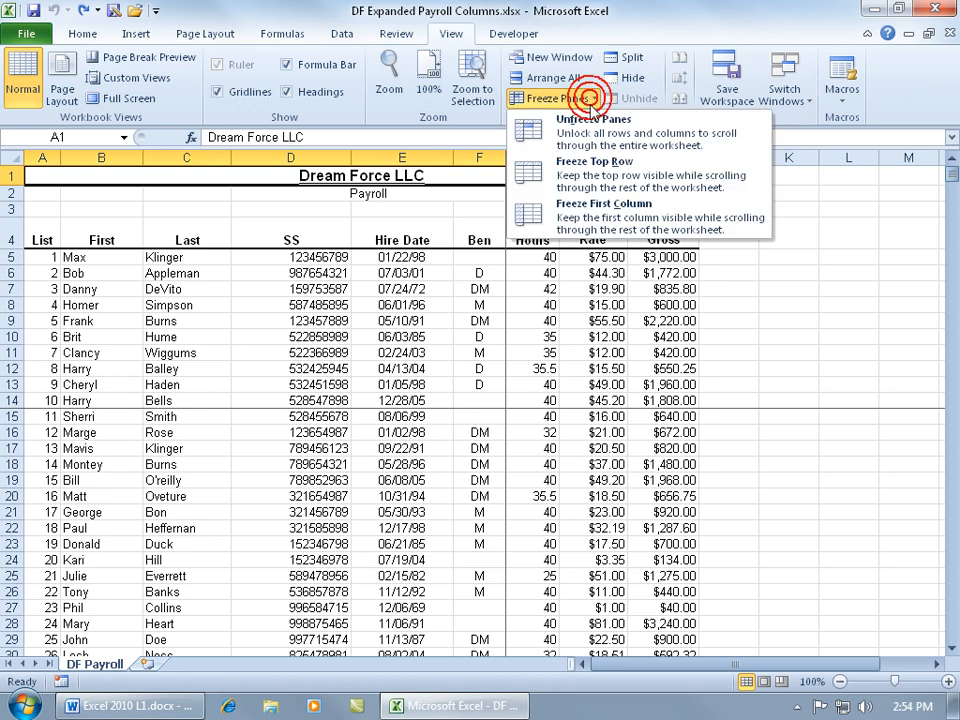
click(591, 125)
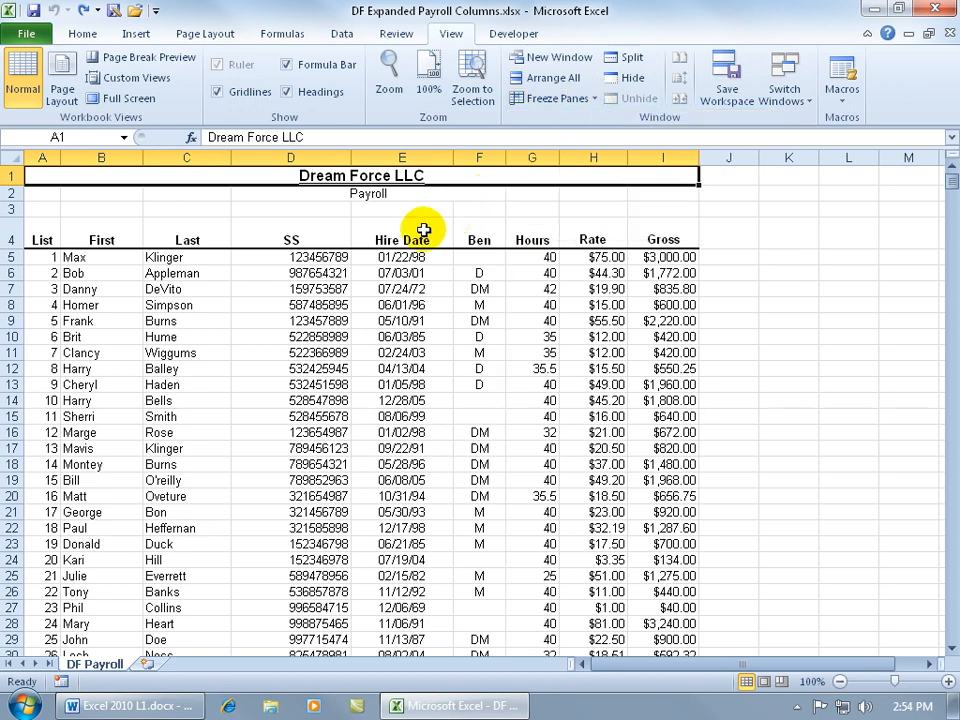
Freeze the first column of the worksheet, then unfreeze the panes.
click(322, 270)
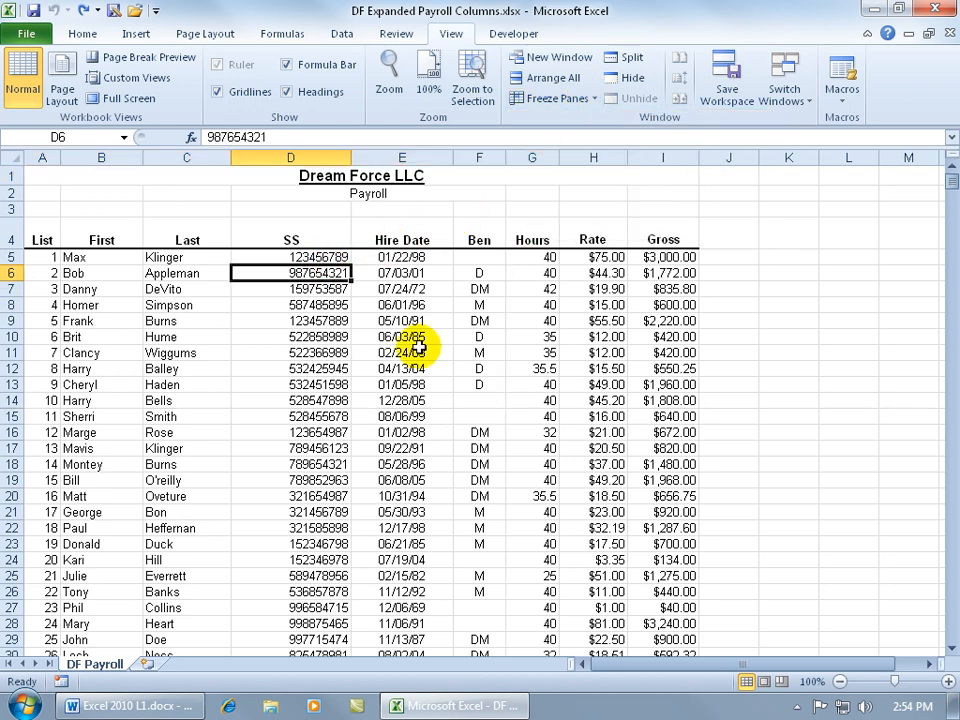
click(590, 100)
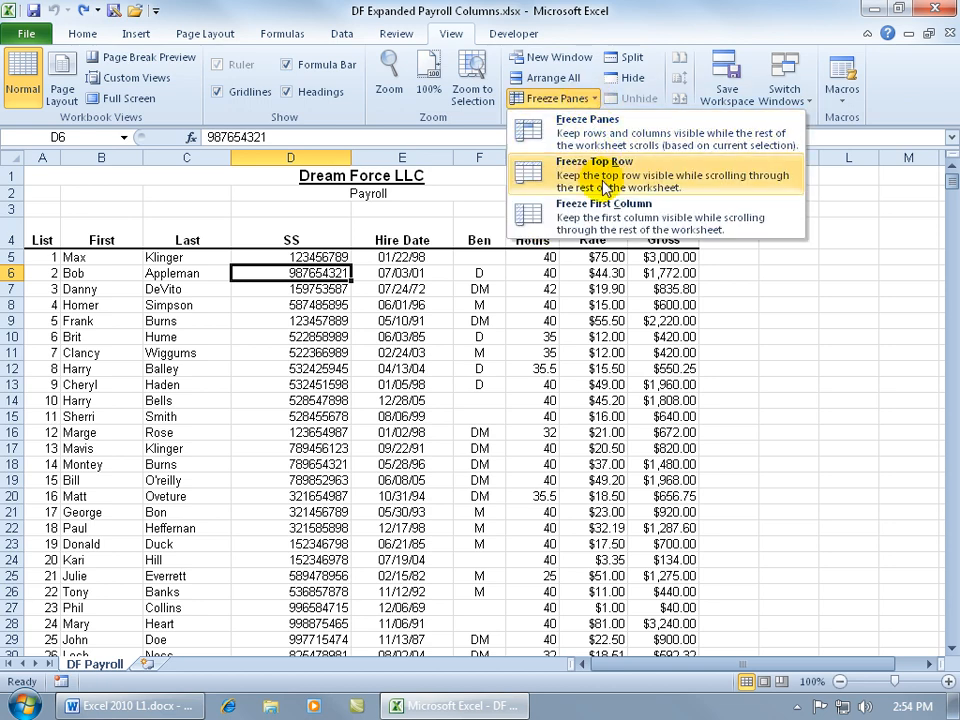
click(610, 216)
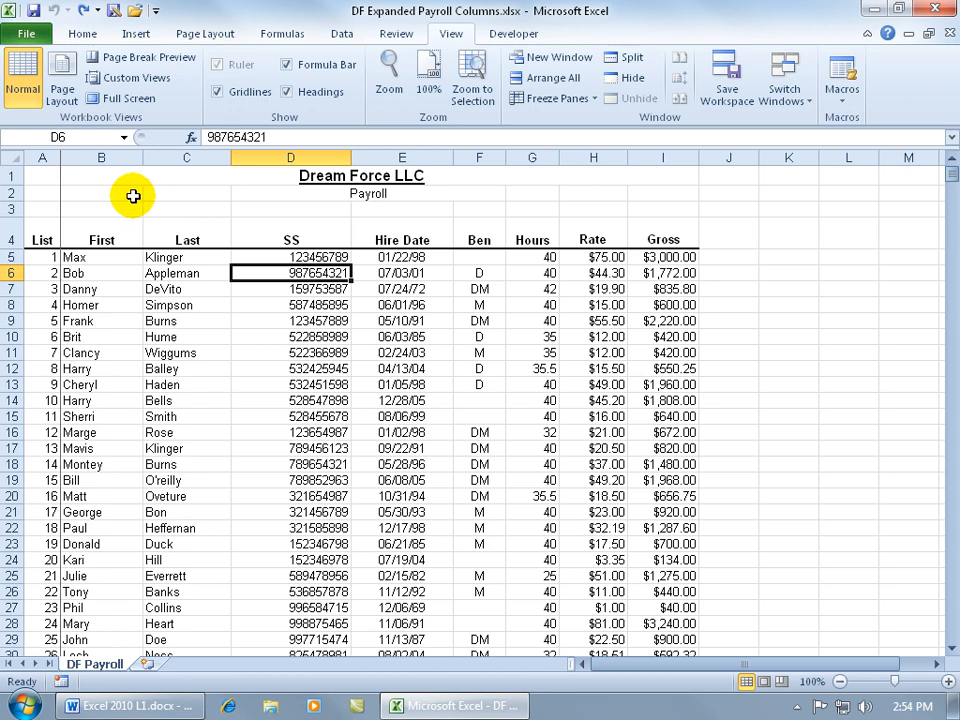
click(560, 99)
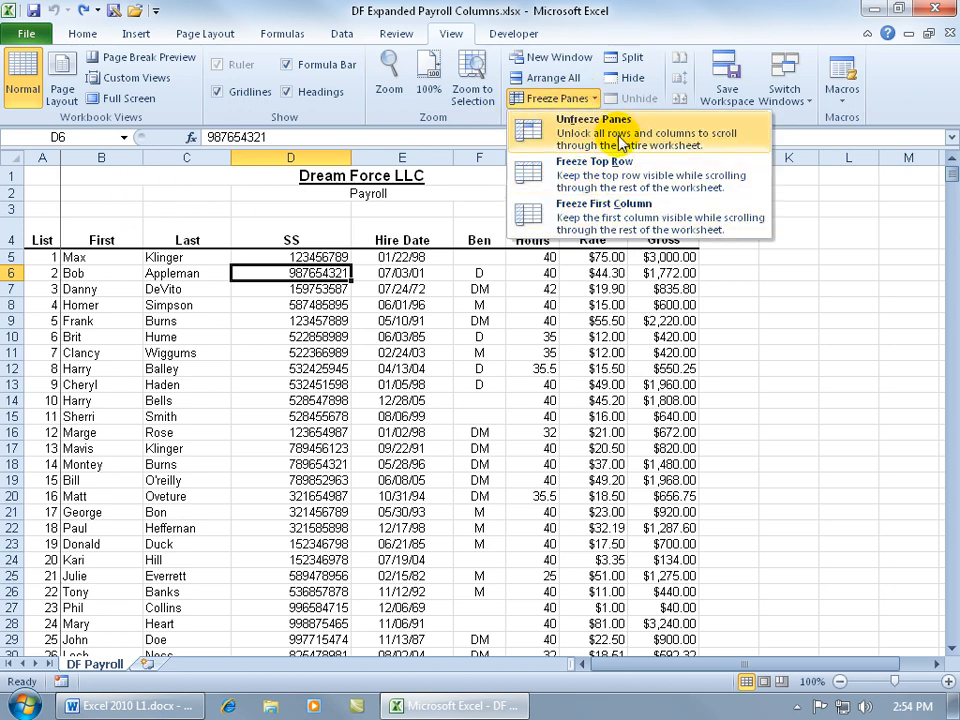
click(545, 130)
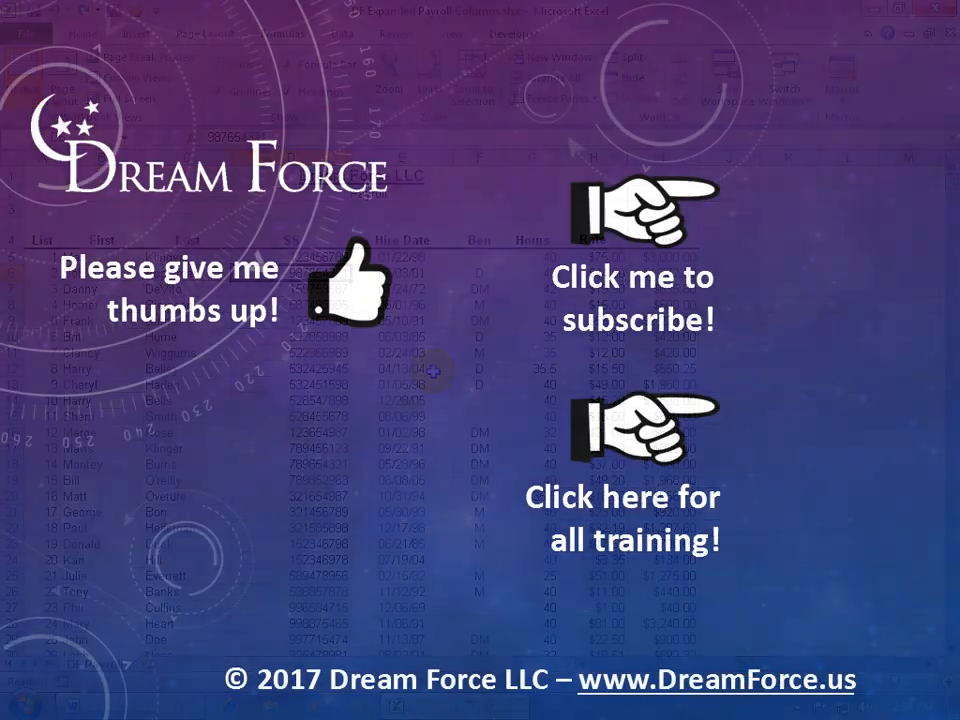